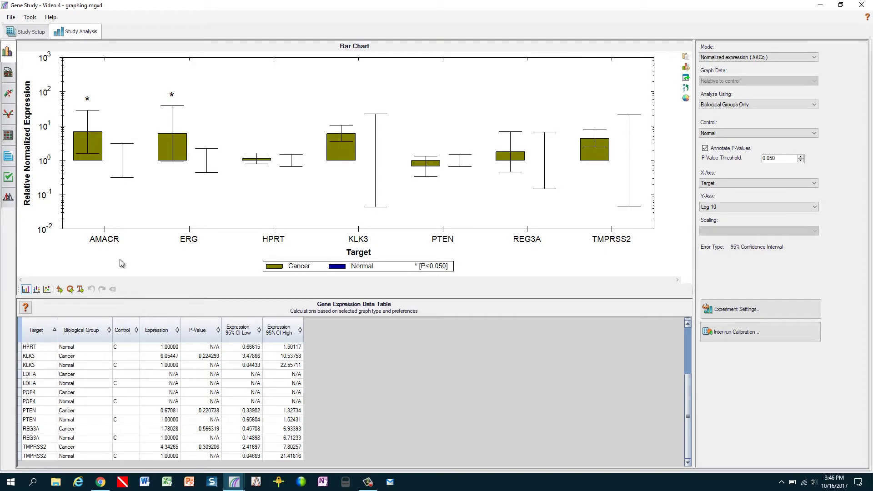
- Plot the Cancer and Normal results as box-and-whisker, after trying bar and dot plot views
click(8, 51)
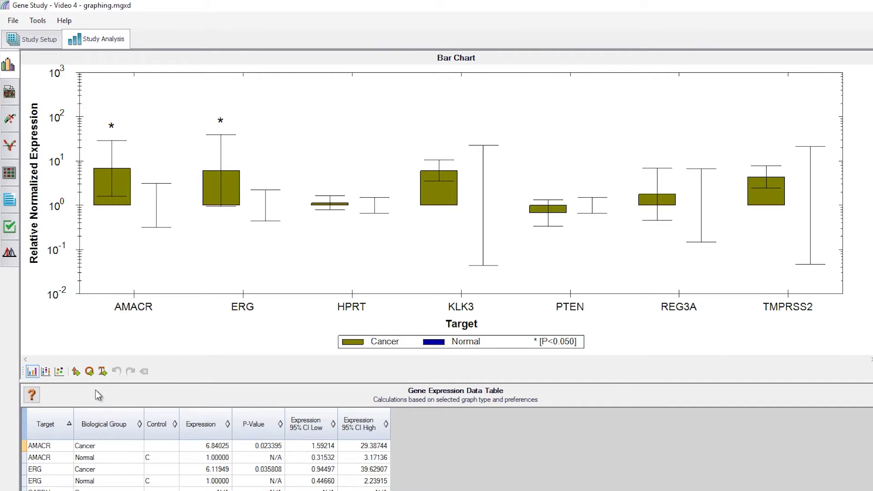
click(46, 372)
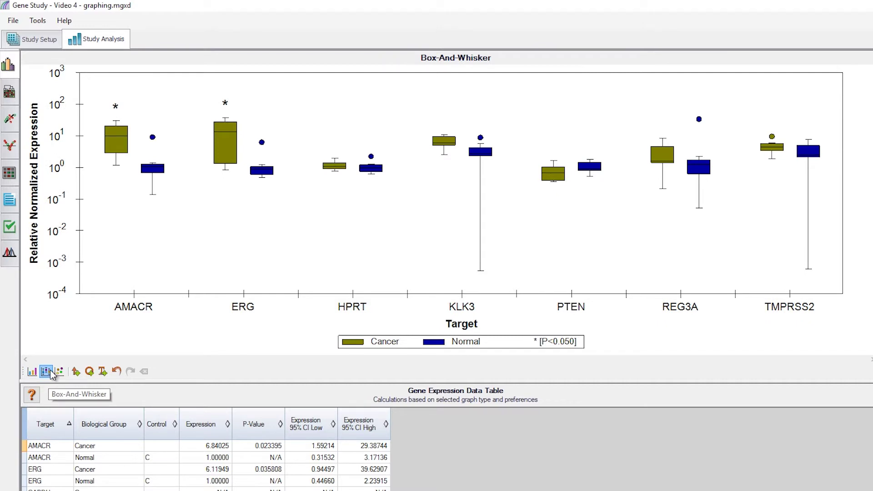
click(59, 372)
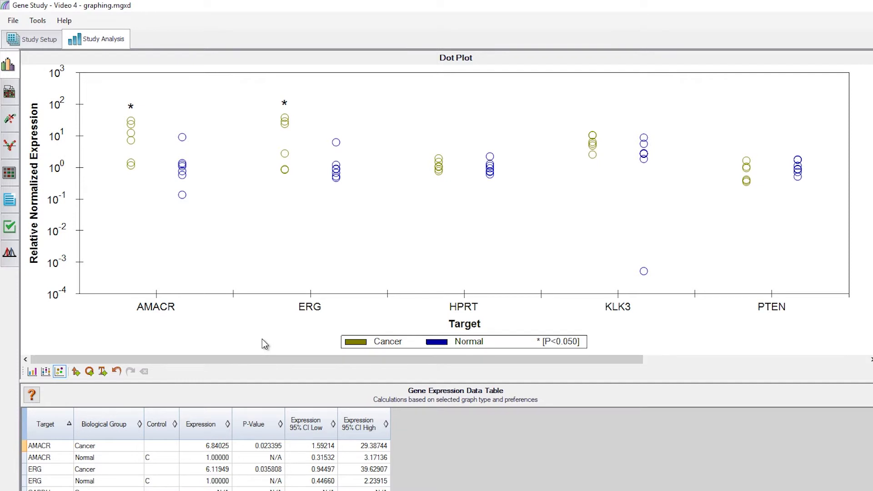
click(46, 374)
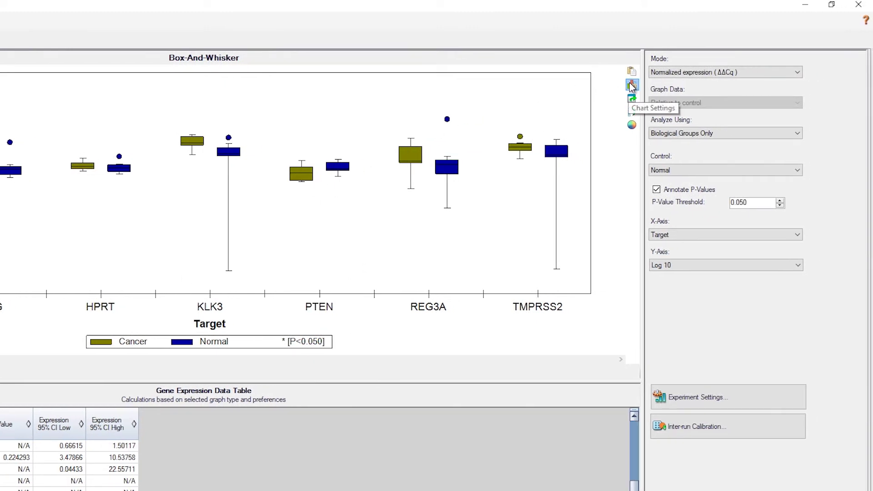
- Enter 'Cancer vs. Normal' as the custom chart title in Chart Settings
click(632, 86)
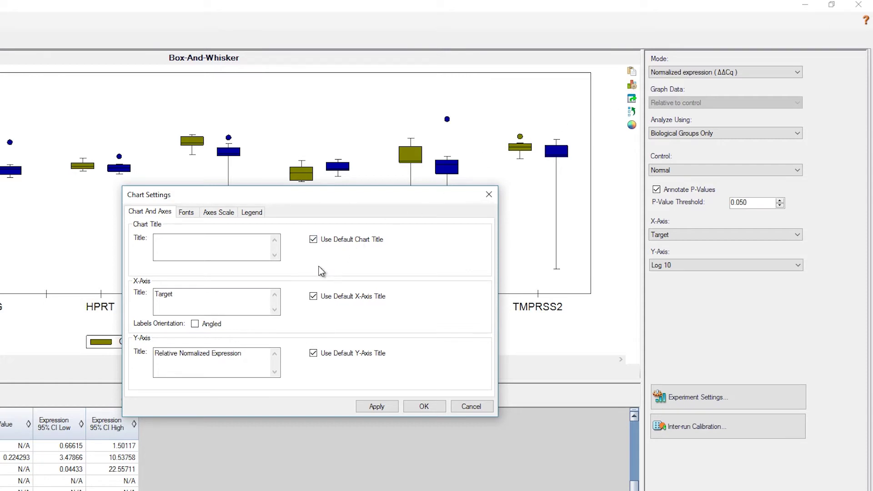
click(209, 251)
text(Cancer vs. Normal)
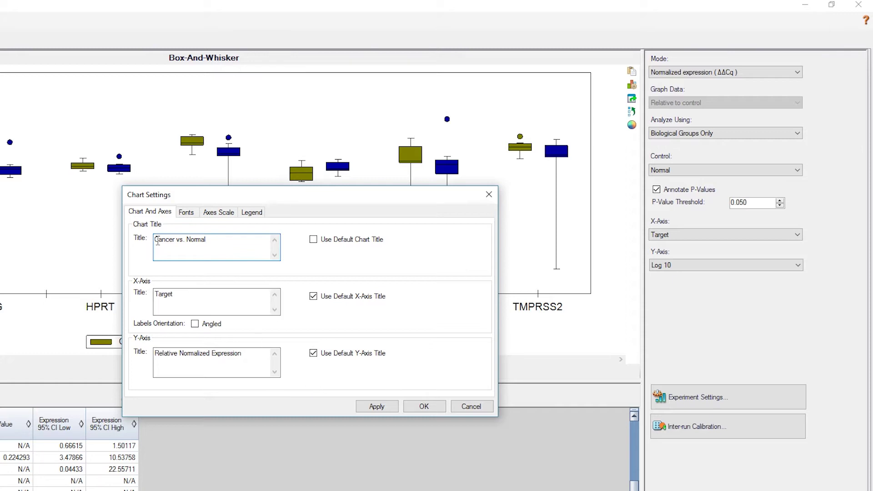
click(187, 213)
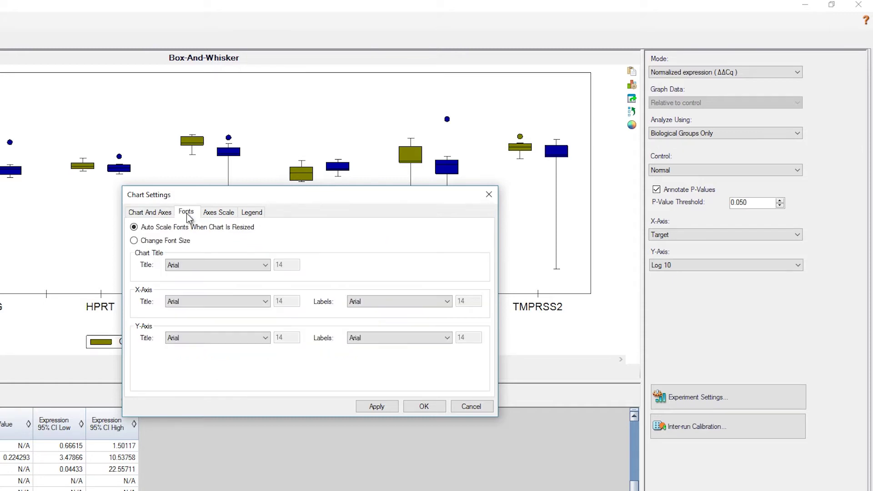
- Set the chart title font to Times New Roman with a custom font size
click(135, 241)
click(266, 266)
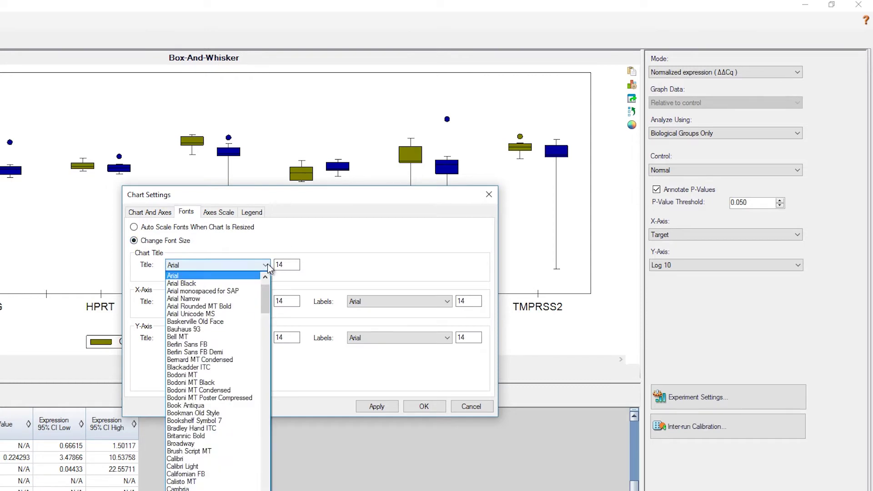
drag(265, 300, 264, 473)
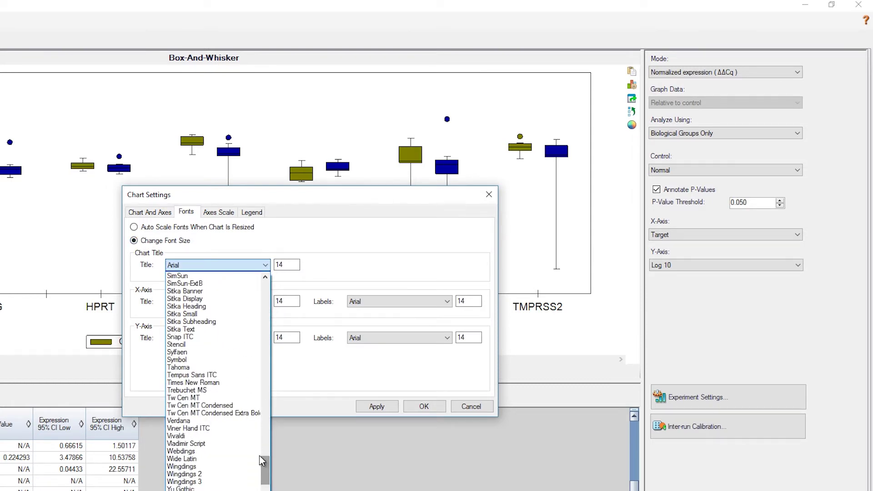
click(231, 384)
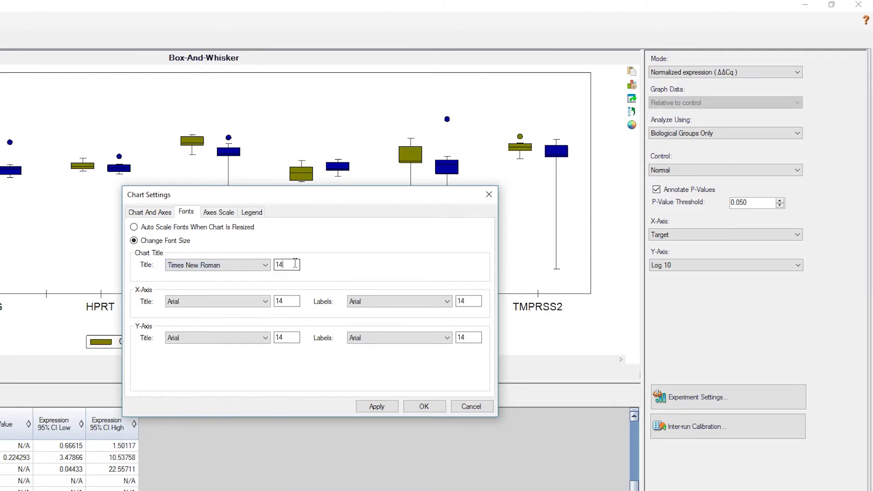
key(BackSpace)
key(BackSpace)
- Turn on grid lines, place the legend on the right, and apply the chart settings
click(222, 211)
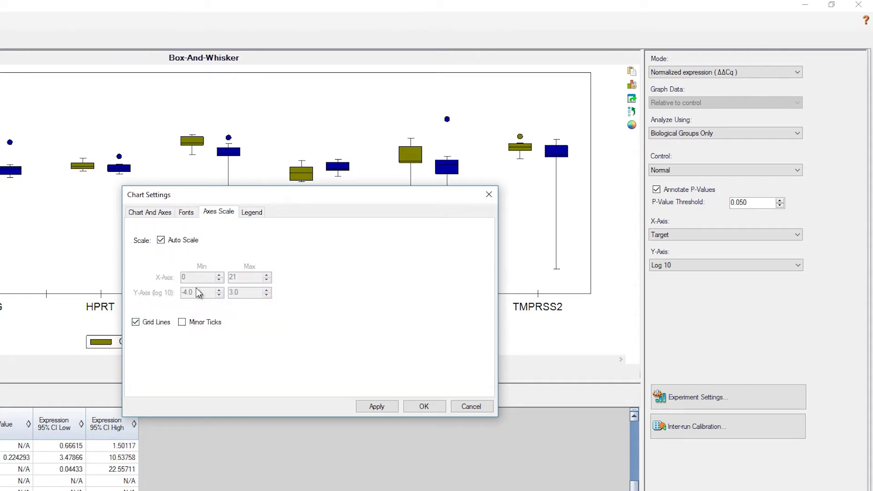
click(252, 214)
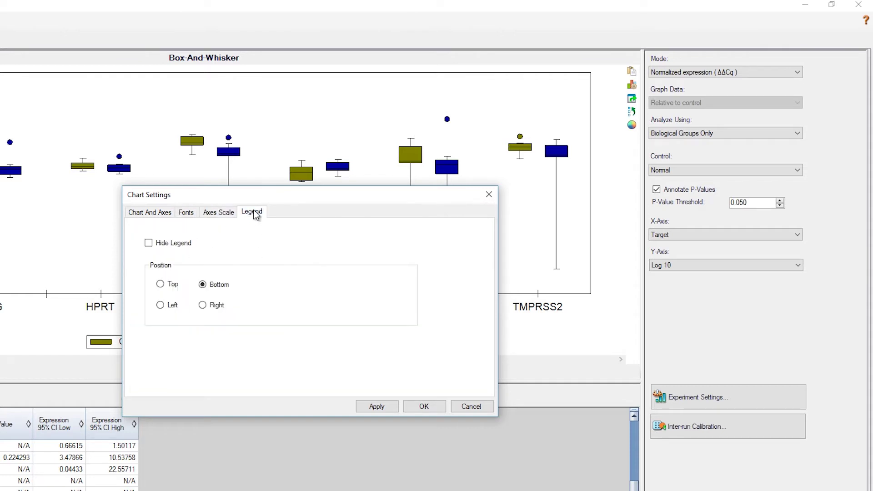
click(203, 305)
click(414, 407)
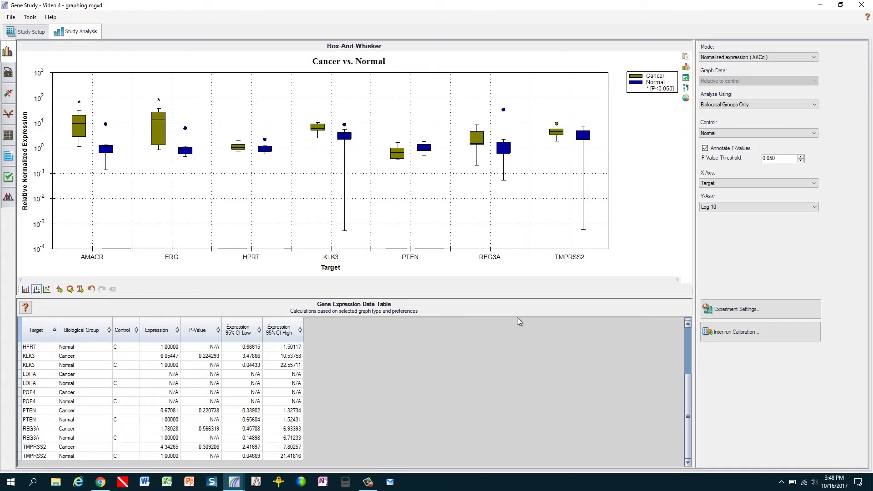
- Draw an arrow to the KLK3 Normal box and label it 'large confidence interval'
click(66, 301)
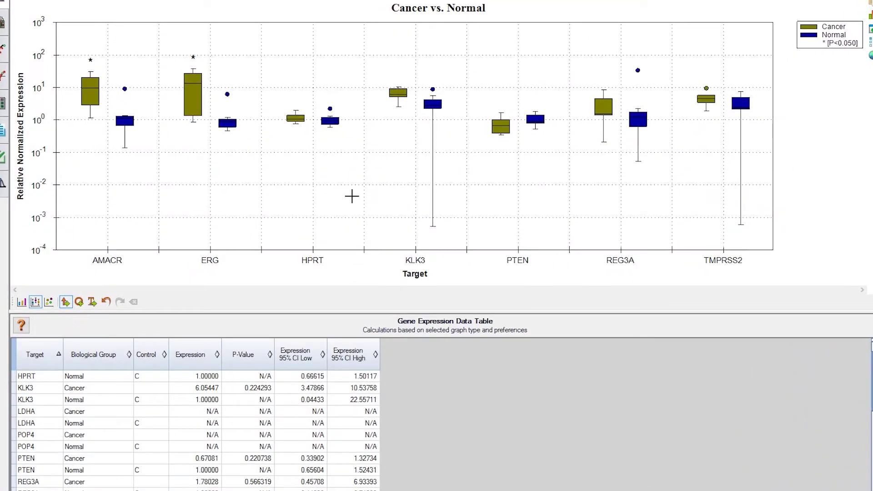
drag(358, 190, 424, 120)
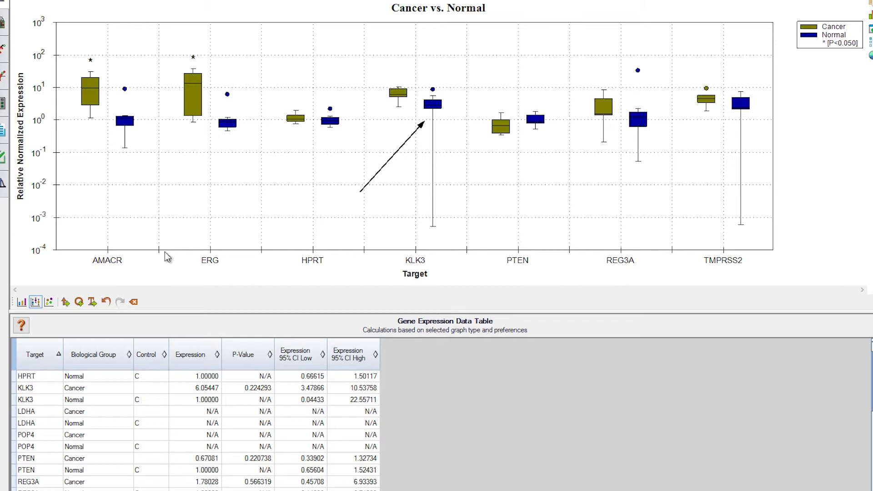
click(93, 302)
click(312, 201)
text(large )
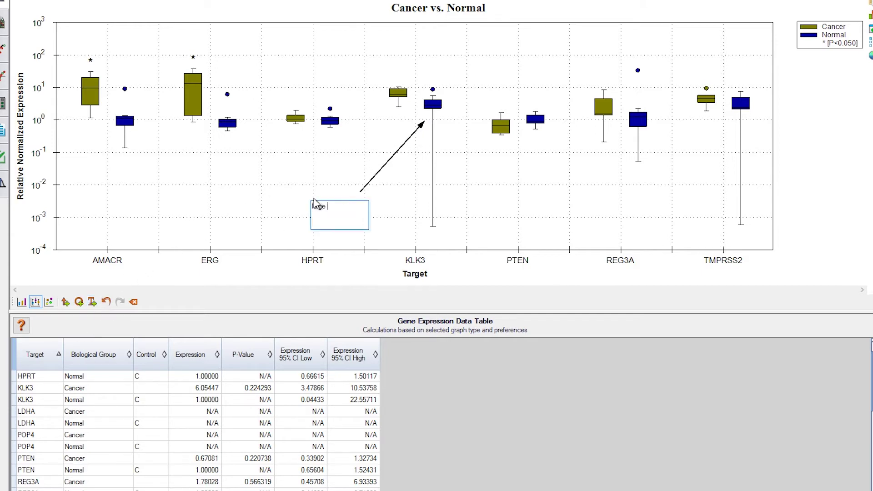
text(confidence interval)
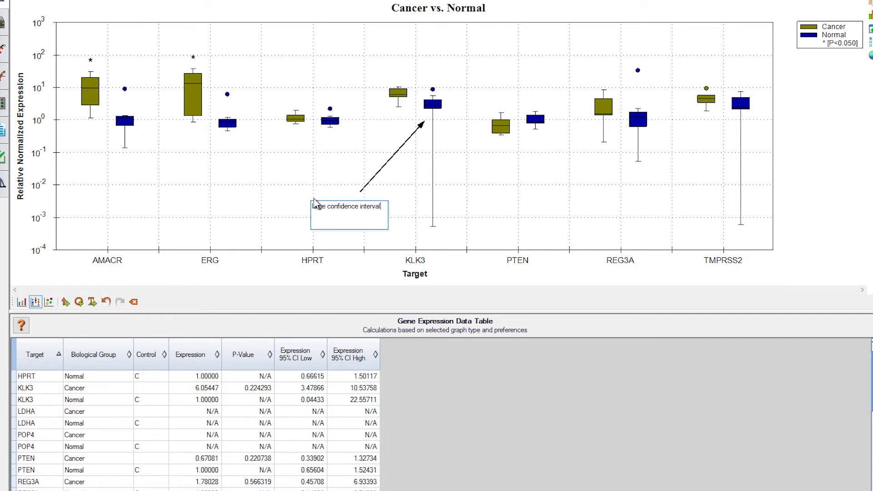
click(406, 197)
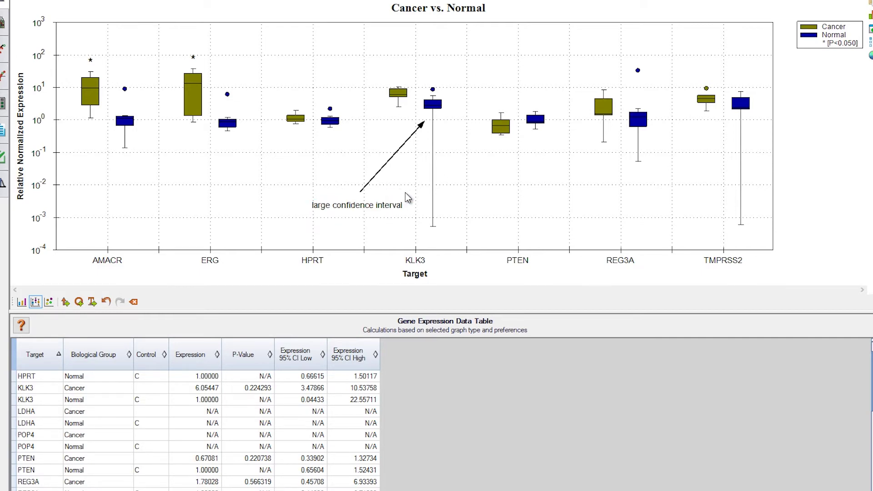
click(79, 303)
- Circle the ERG boxes, then nudge the label and circle into position
drag(146, 36, 268, 164)
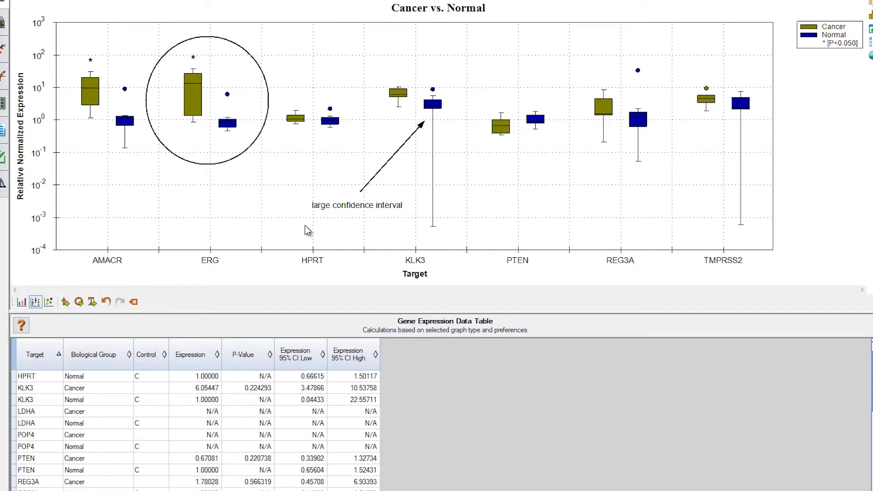
click(332, 207)
drag(331, 207, 330, 200)
click(354, 163)
click(255, 147)
mouse_move(255, 146)
mouse_down()
mouse_move(274, 95)
mouse_move(257, 145)
mouse_move(266, 142)
mouse_up()
click(273, 185)
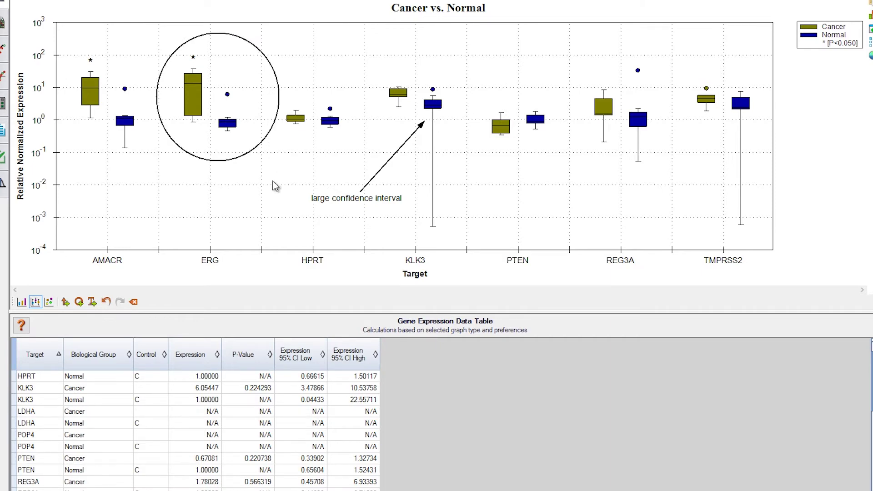
- Clear and restore all annotations, then delete only the ERG circle
click(134, 303)
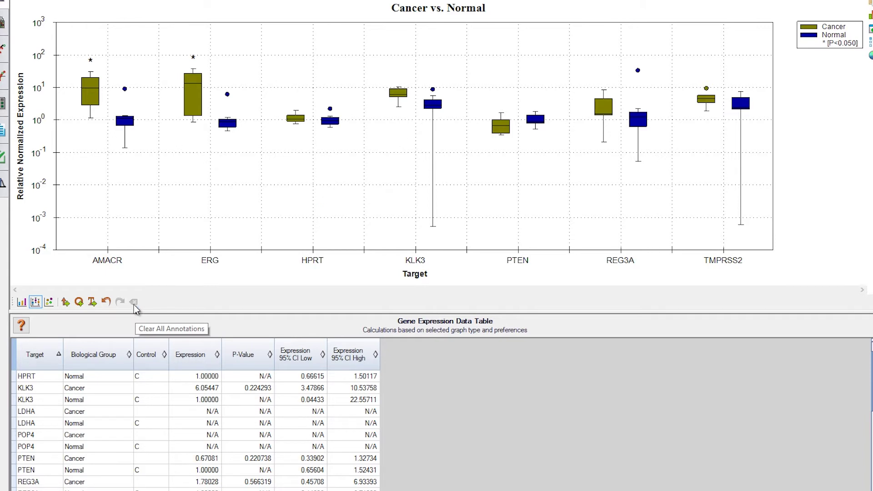
click(106, 303)
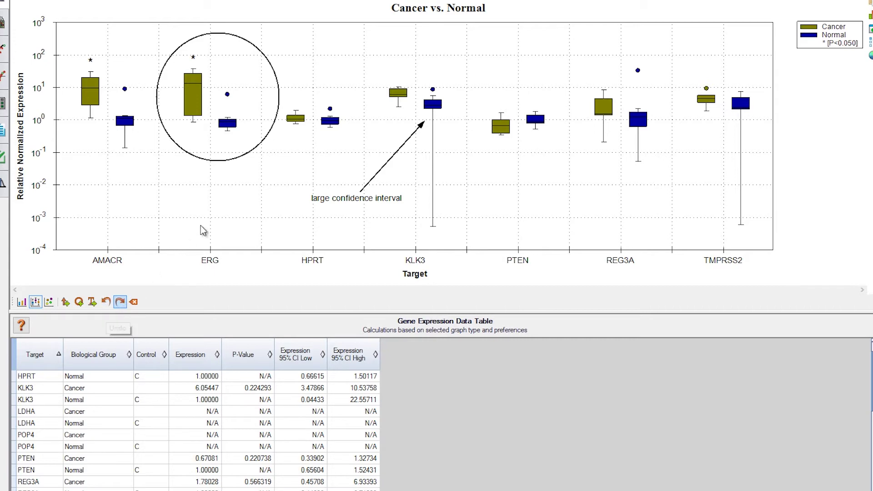
right_click(251, 148)
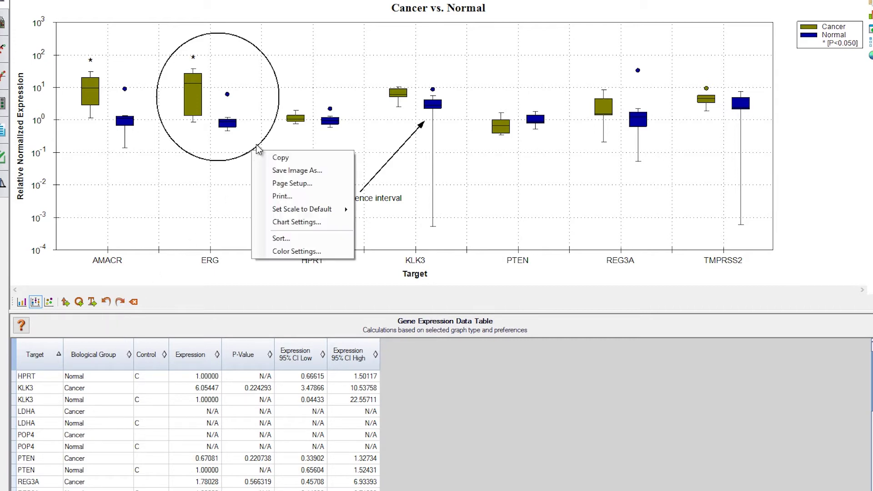
right_click(257, 146)
click(293, 153)
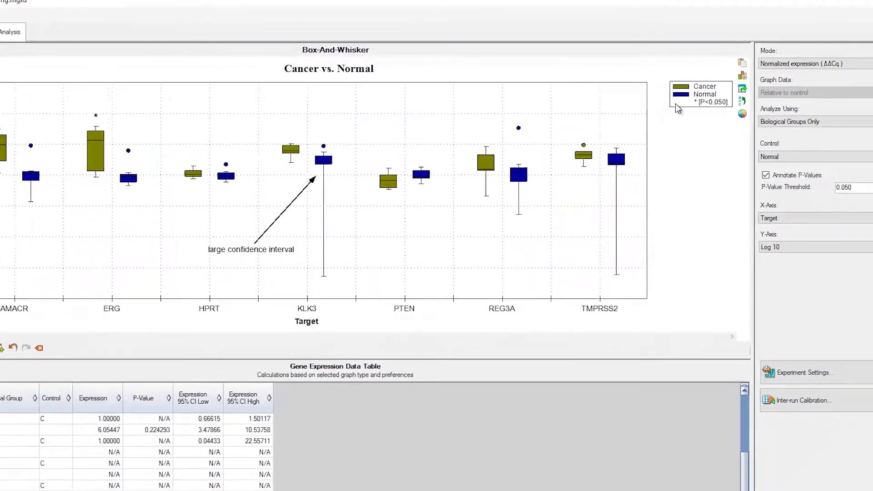
- Recolour the Cancer group with a custom brick red (137/58/39)
click(742, 114)
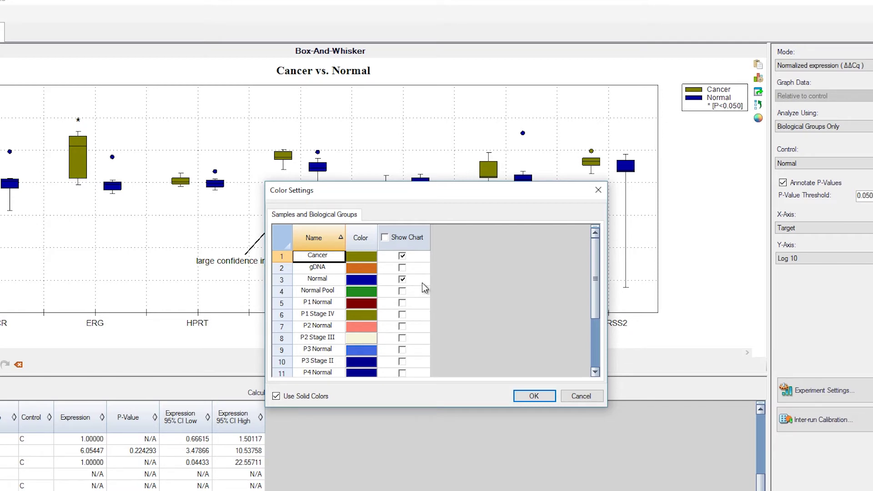
click(360, 255)
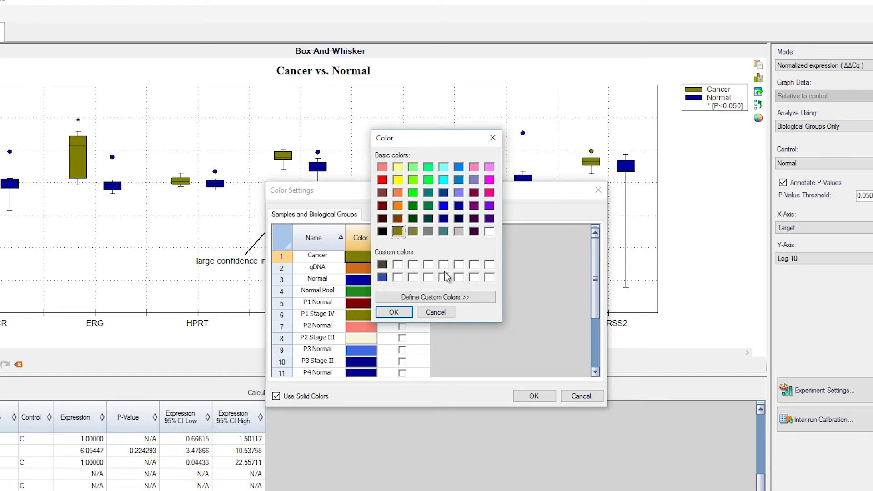
click(443, 296)
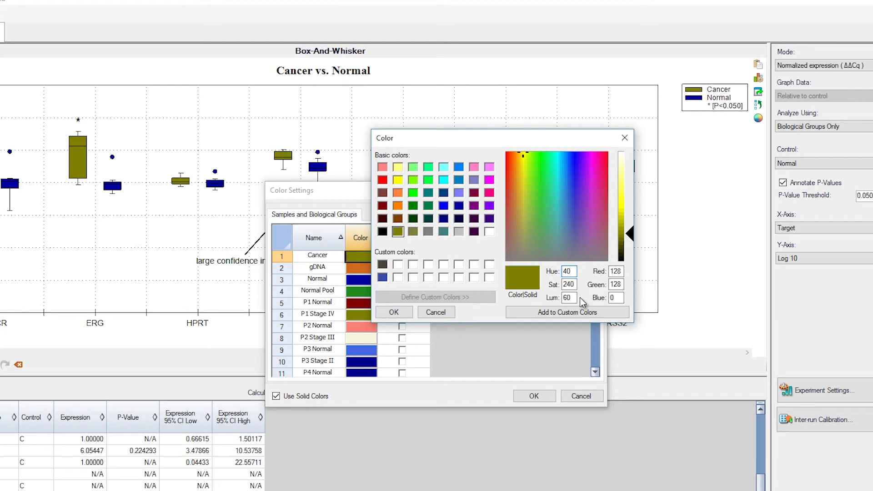
click(509, 201)
mouse_move(630, 239)
mouse_down()
mouse_move(630, 213)
mouse_move(629, 223)
mouse_up()
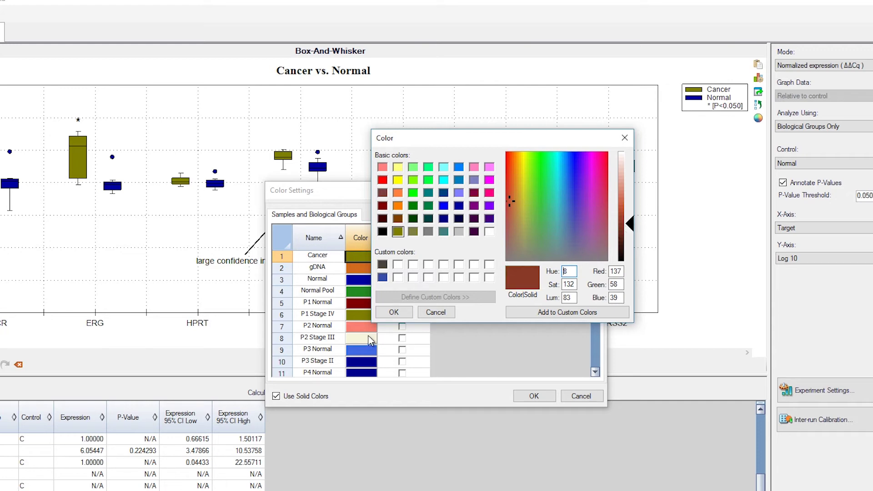
click(393, 312)
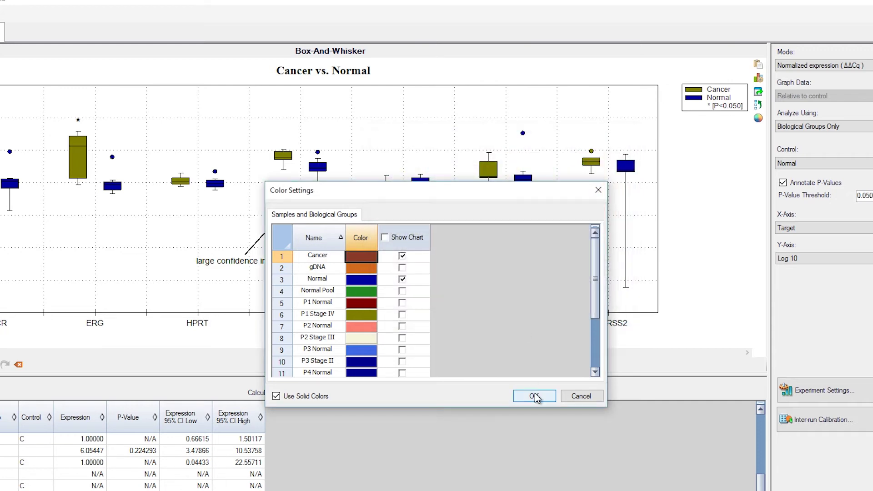
click(535, 396)
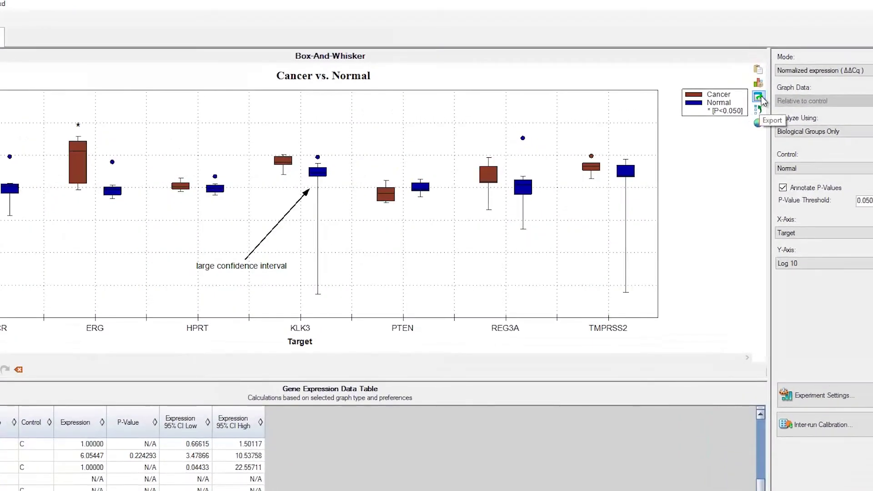
- Set the chart export width to 2000 pixels at 300 dpi
click(761, 99)
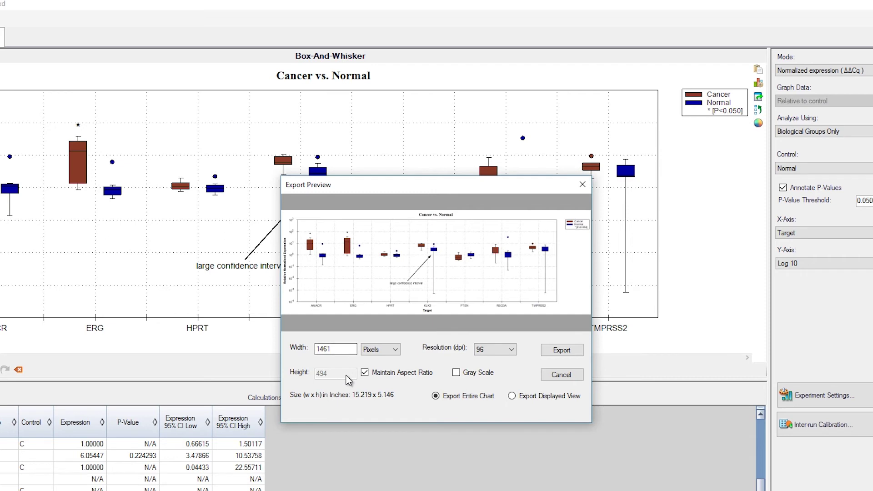
drag(350, 349, 312, 361)
text(2060)
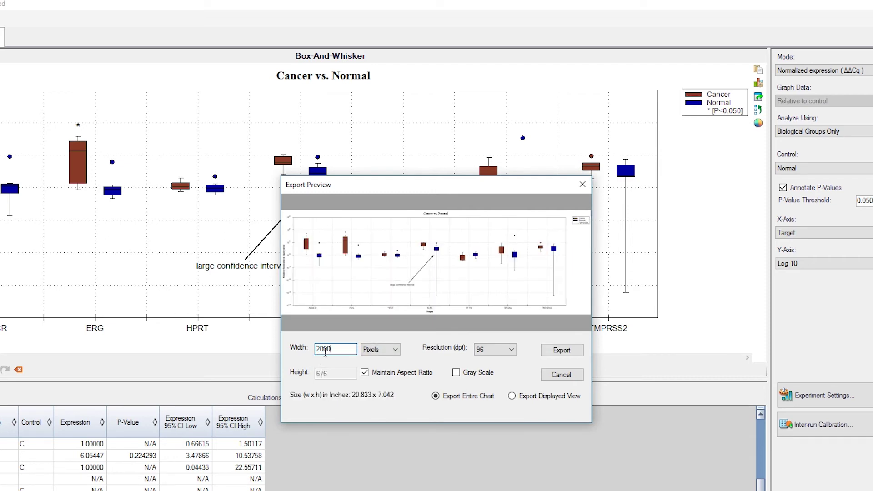
click(511, 350)
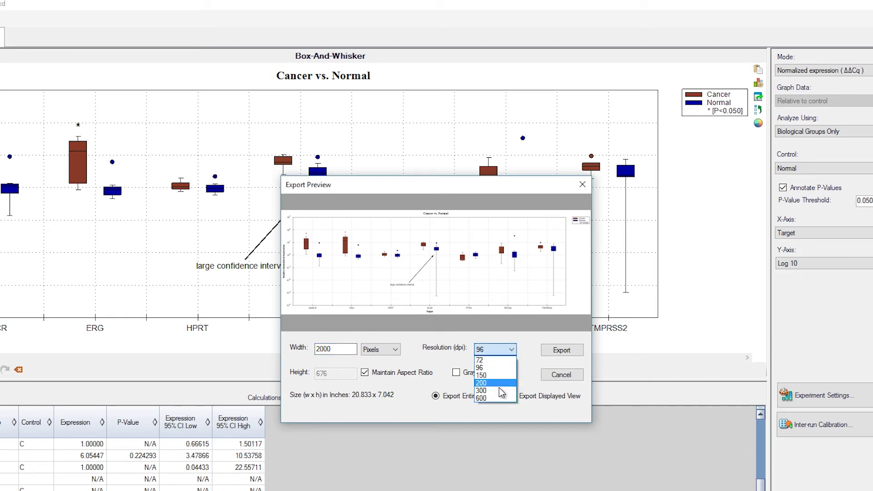
click(501, 391)
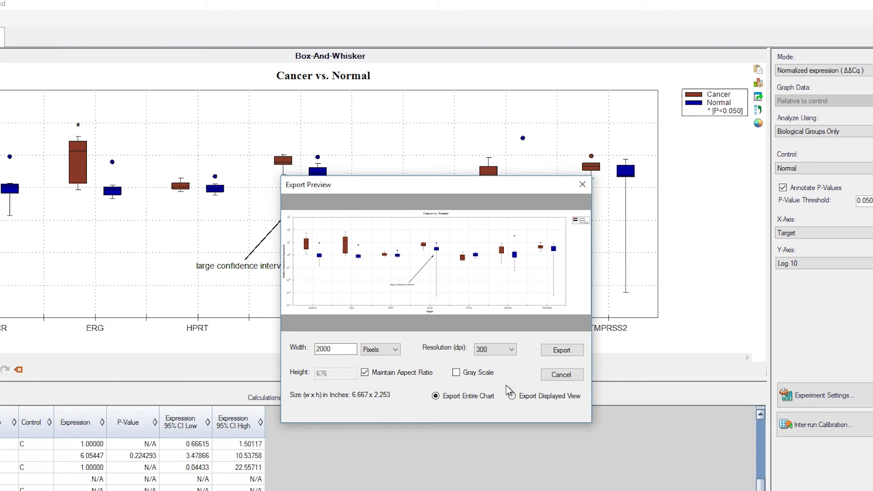
- Keep the export in colour and covering the entire chart
click(455, 373)
click(456, 372)
click(511, 397)
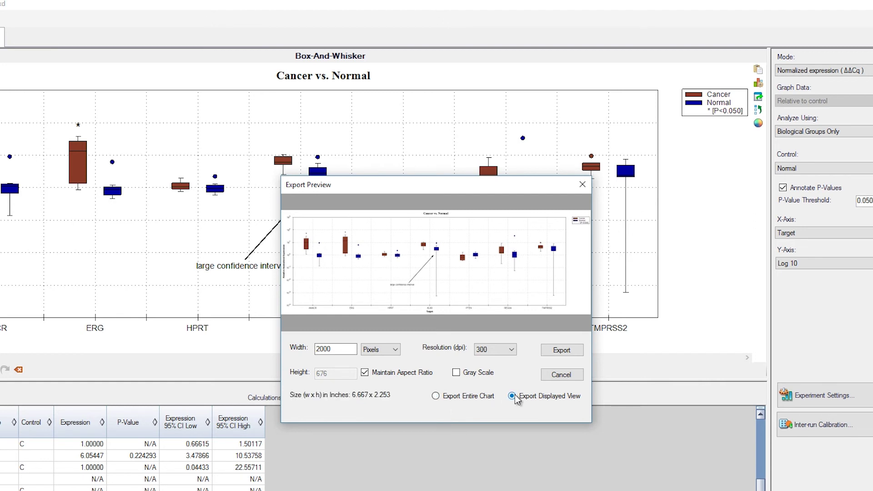
click(436, 396)
- Export the chart as the bitmap file 'Cancer vs. Normal.bmp'
click(563, 350)
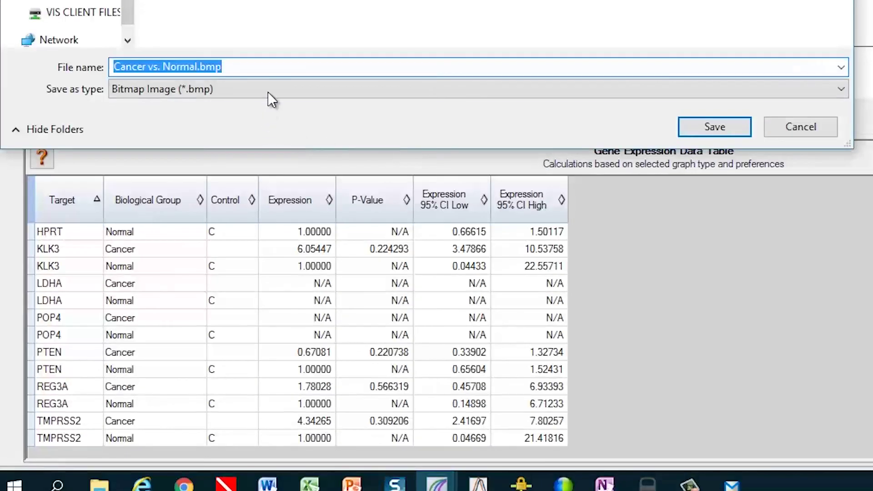
click(268, 89)
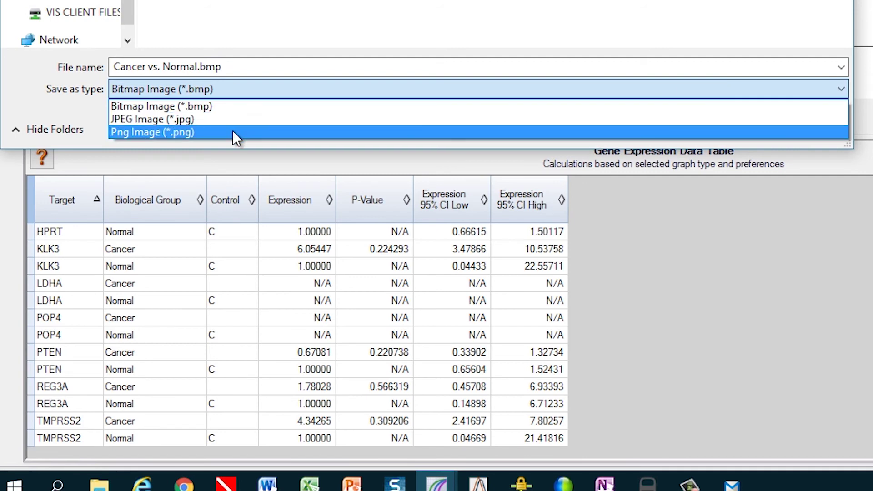
click(513, 90)
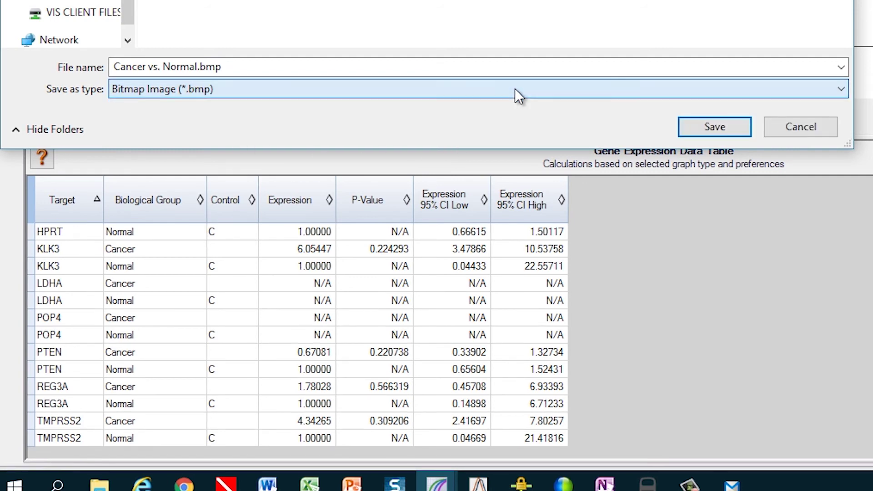
click(799, 127)
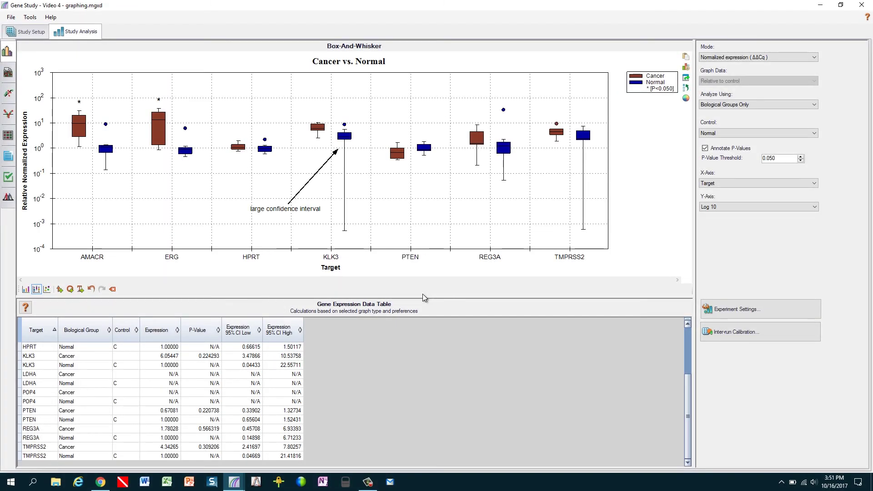